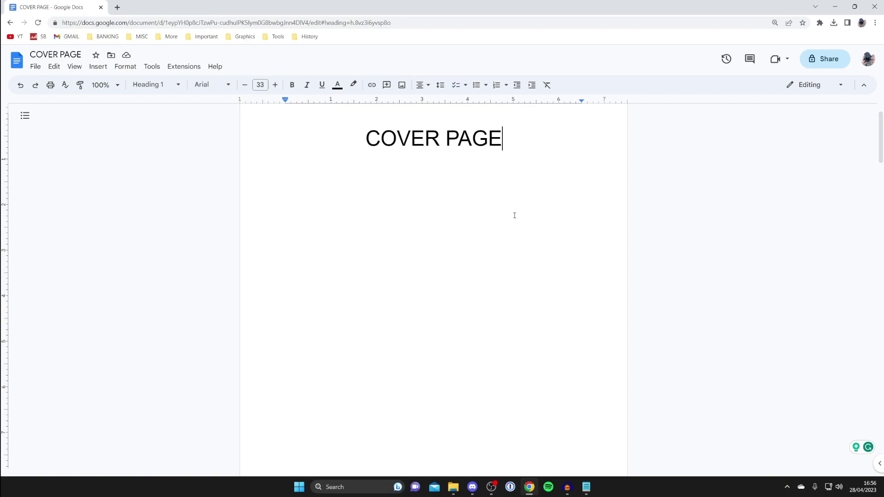
Insert page numbers at the top right of the pages.
{"action": "scroll", "coordinate": [515, 216], "scroll_direction": "up", "scroll_amount": 1}
{"action": "scroll", "coordinate": [514, 215], "scroll_direction": "down", "scroll_amount": 1}
{"action": "scroll", "coordinate": [514, 215], "scroll_direction": "up", "scroll_amount": 1}
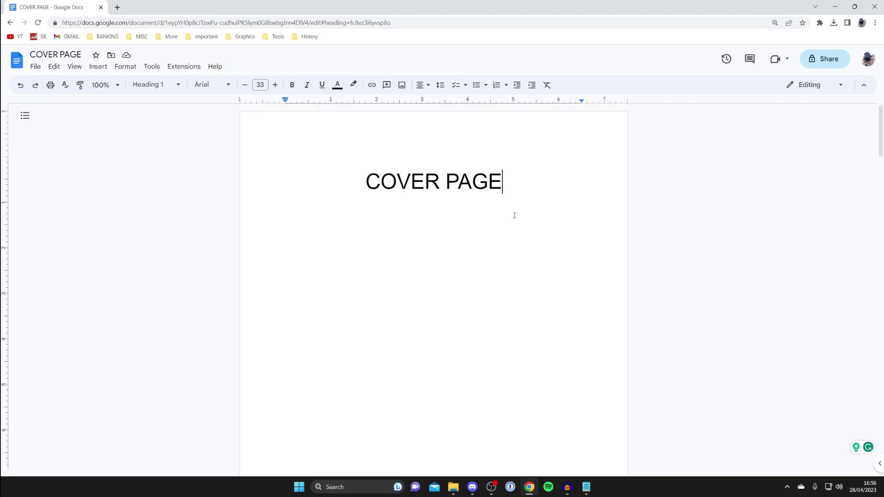
{"action": "scroll", "coordinate": [474, 207], "scroll_direction": "down", "scroll_amount": 10}
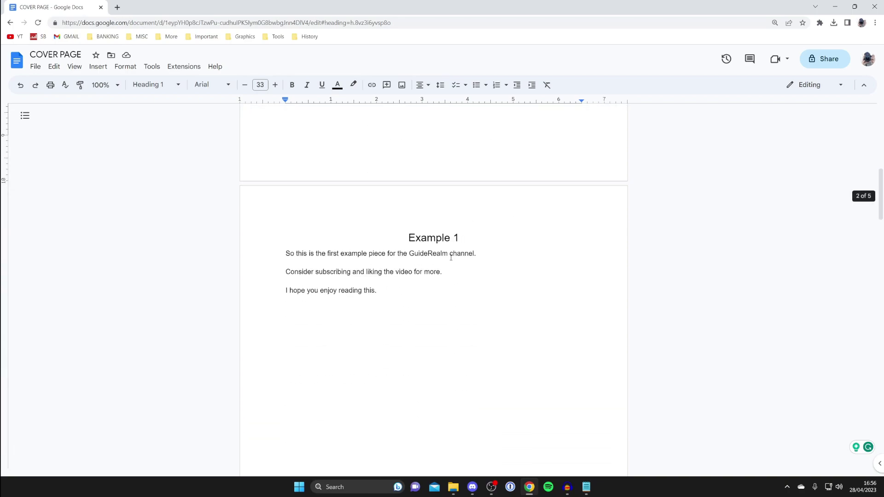
{"action": "scroll", "coordinate": [381, 247], "scroll_direction": "down", "scroll_amount": 6}
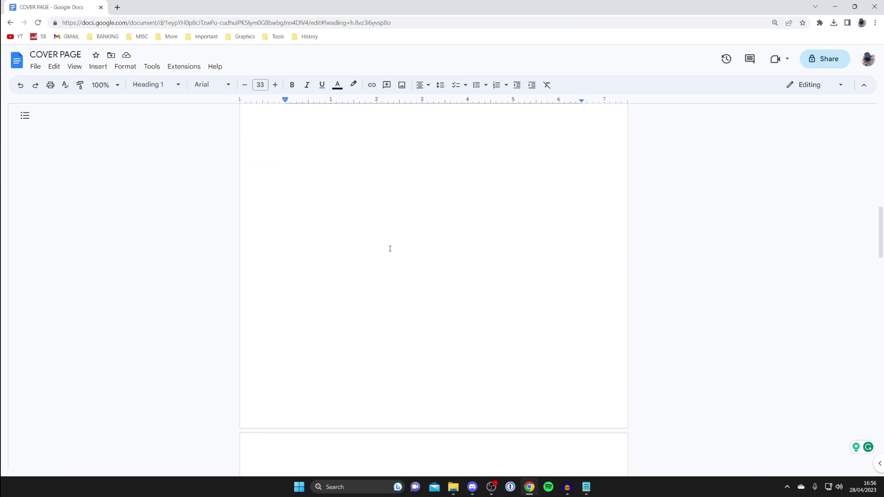
{"action": "scroll", "coordinate": [403, 243], "scroll_direction": "down", "scroll_amount": 8}
{"action": "left_click", "coordinate": [390, 193]}
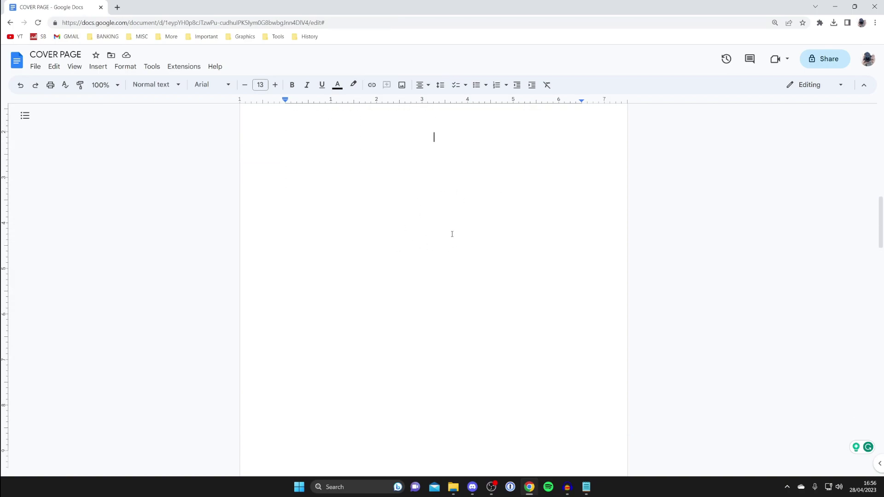
{"action": "left_click", "coordinate": [103, 69]}
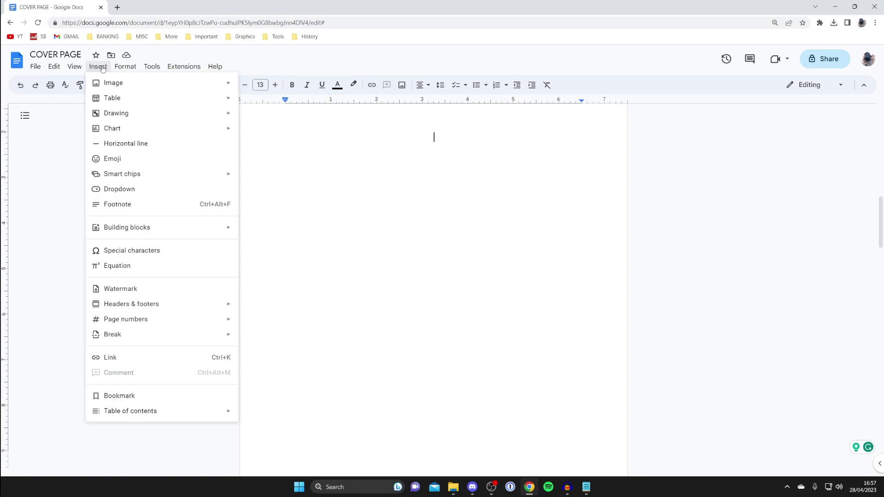
{"action": "mouse_move", "coordinate": [153, 322]}
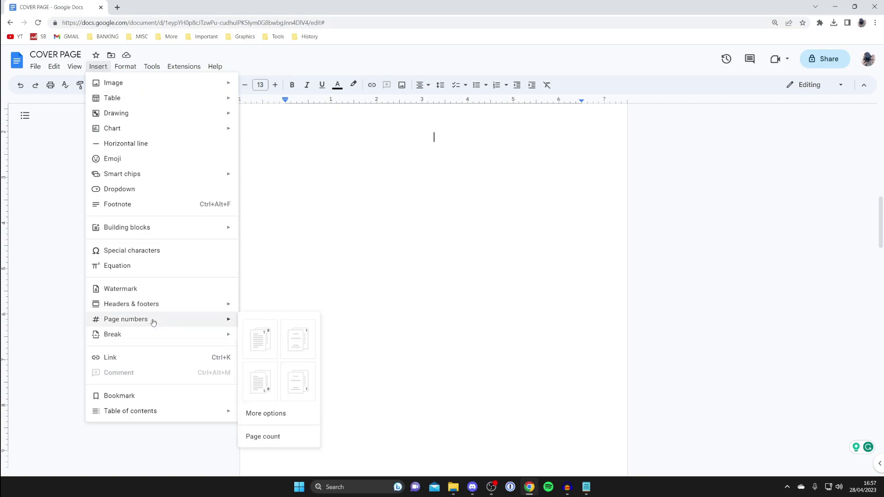
{"action": "left_click", "coordinate": [260, 339]}
Review the top-right page numbers, then undo them.
{"action": "scroll", "coordinate": [339, 277], "scroll_direction": "up", "scroll_amount": 10}
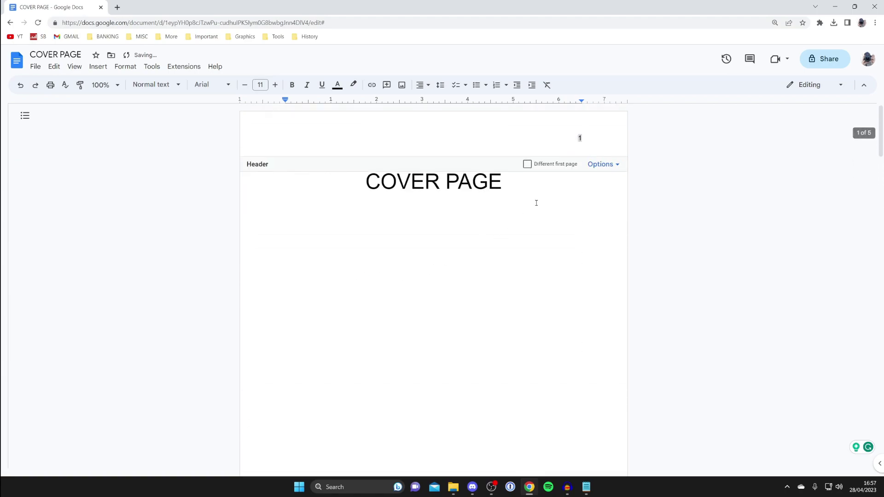
{"action": "scroll", "coordinate": [534, 264], "scroll_direction": "down", "scroll_amount": 7}
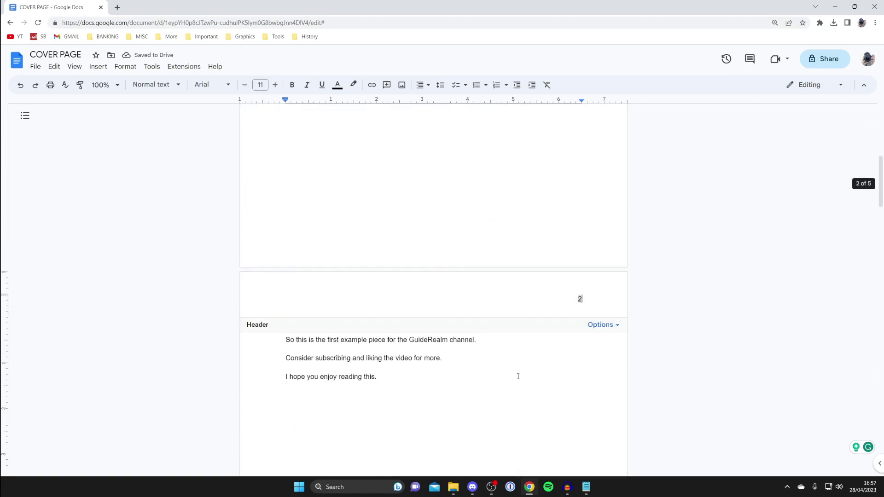
{"action": "scroll", "coordinate": [509, 359], "scroll_direction": "up", "scroll_amount": 7}
{"action": "scroll", "coordinate": [504, 361], "scroll_direction": "down", "scroll_amount": 8}
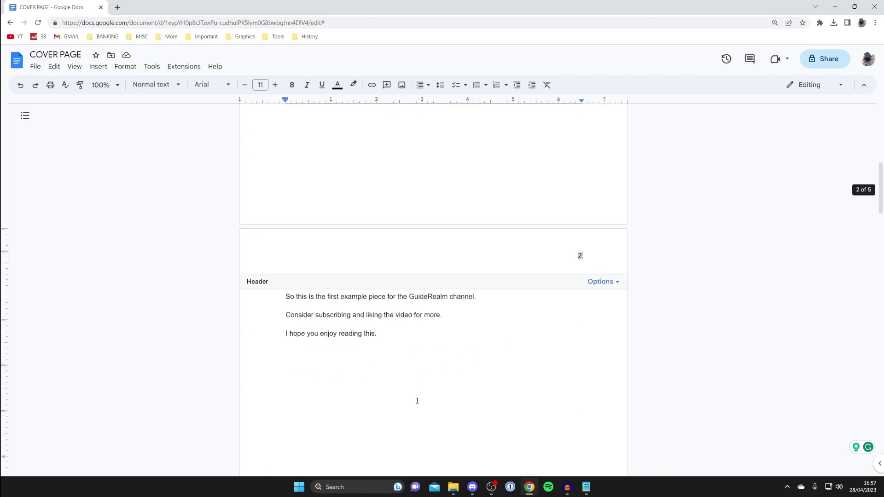
{"action": "scroll", "coordinate": [565, 211], "scroll_direction": "down", "scroll_amount": 2}
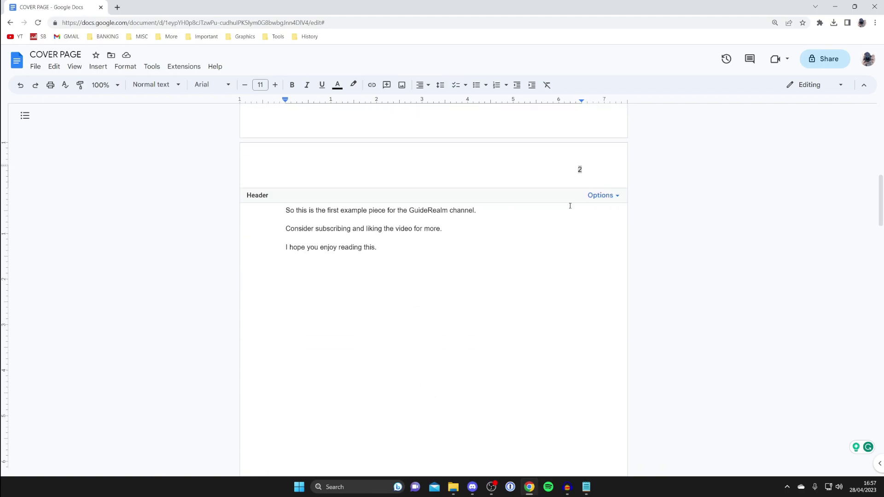
{"action": "scroll", "coordinate": [571, 215], "scroll_direction": "up", "scroll_amount": 10}
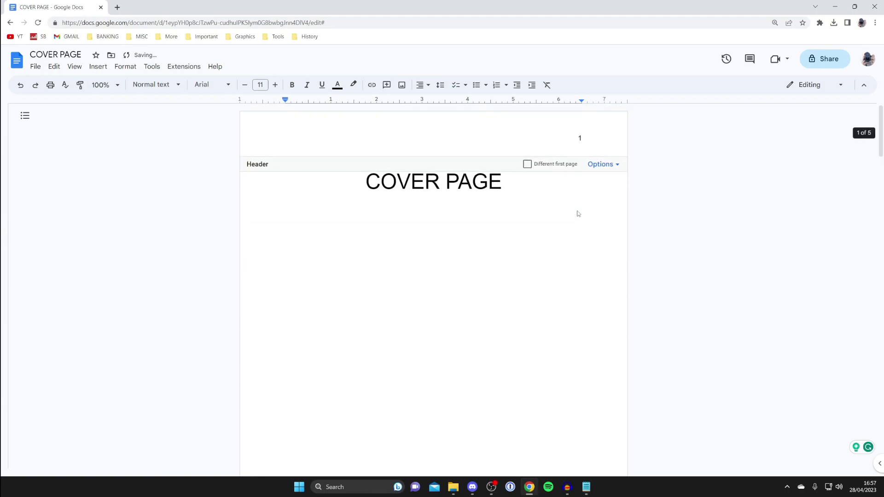
{"action": "scroll", "coordinate": [550, 198], "scroll_direction": "down", "scroll_amount": 7}
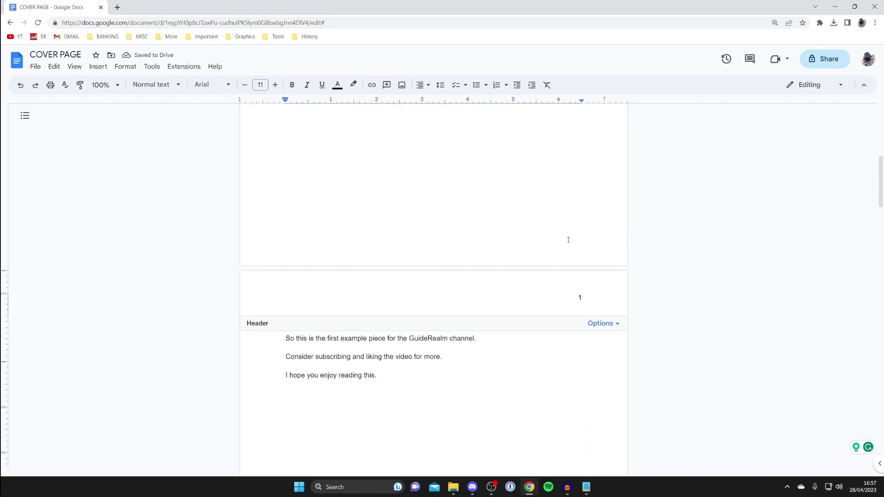
{"action": "left_click", "coordinate": [21, 85]}
{"action": "scroll", "coordinate": [384, 235], "scroll_direction": "up", "scroll_amount": 7}
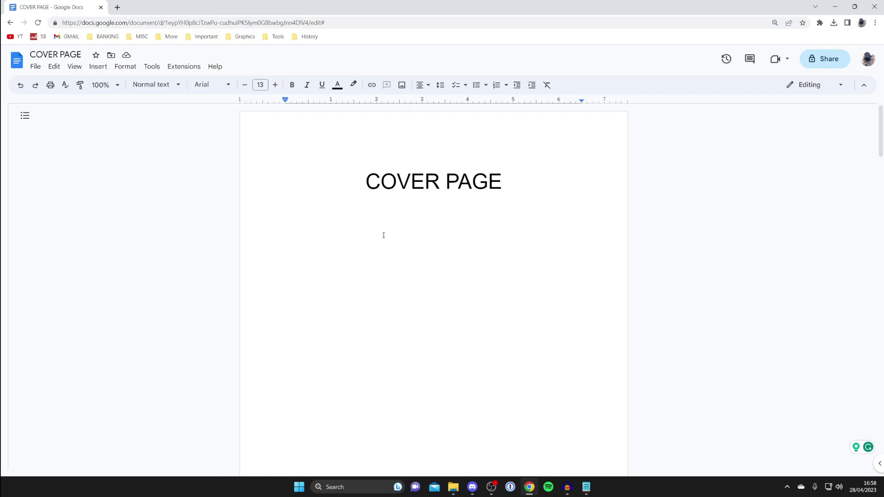
{"action": "scroll", "coordinate": [383, 236], "scroll_direction": "down", "scroll_amount": 10}
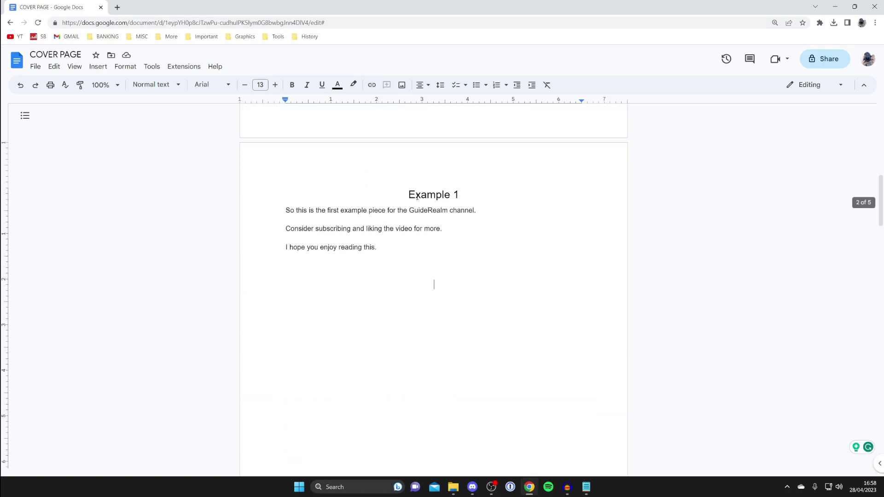
Select everything from the Example 1 heading through Example 3's 'Final' line and copy it.
{"action": "left_click", "coordinate": [409, 194]}
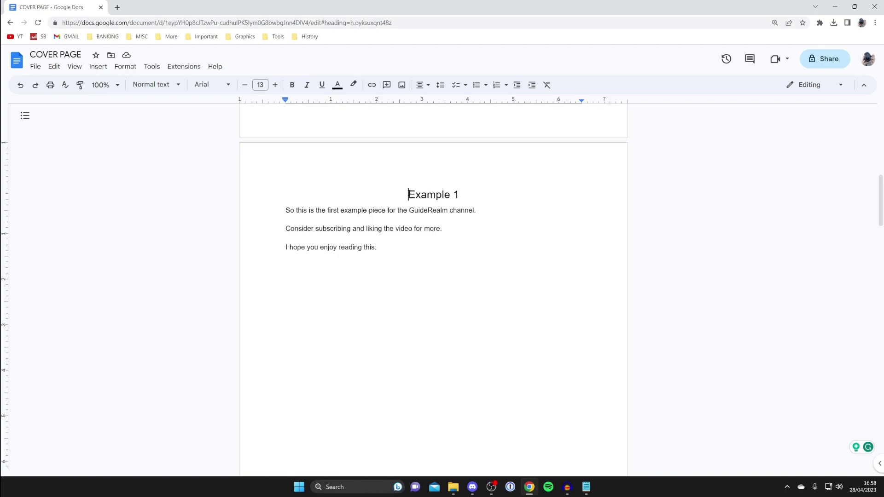
{"action": "left_click_drag", "start_coordinate": [409, 194], "coordinate": [539, 470]}
{"action": "scroll", "coordinate": [541, 137], "scroll_direction": "down", "scroll_amount": 10}
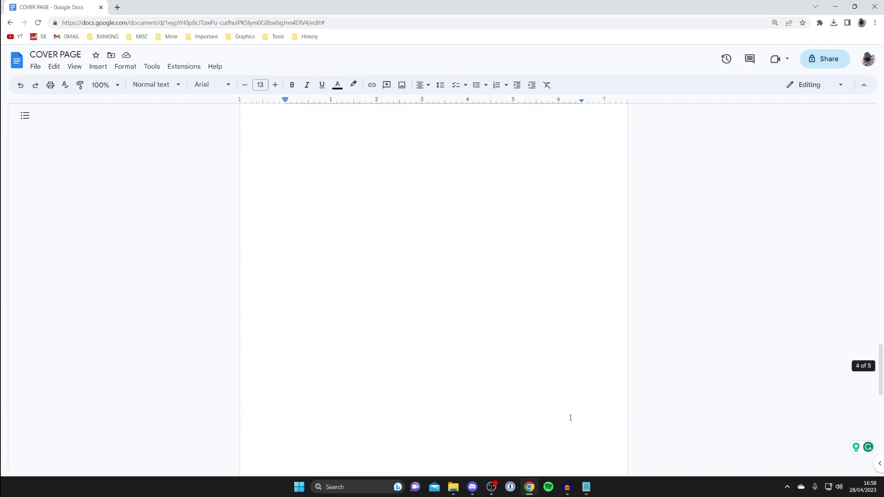
{"action": "scroll", "coordinate": [502, 219], "scroll_direction": "down", "scroll_amount": 4}
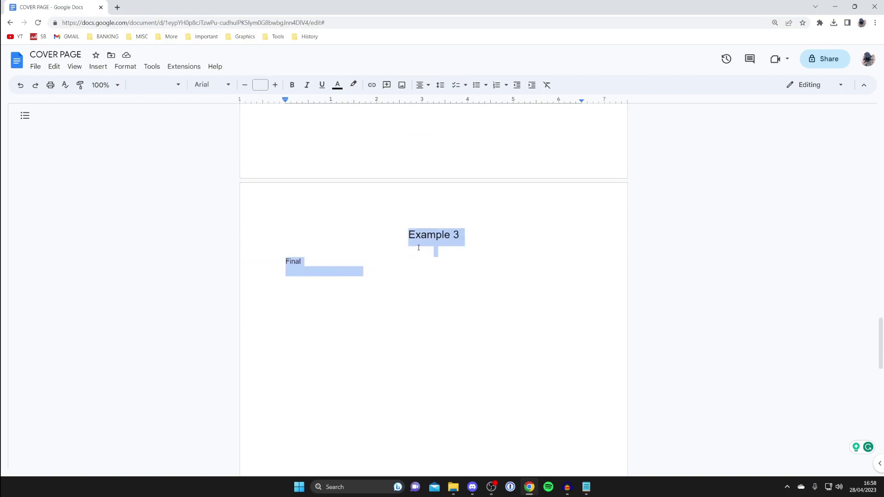
{"action": "right_click", "coordinate": [429, 235]}
{"action": "left_click", "coordinate": [452, 259]}
Create a new blank document and paste the copied Example 1–3 pages into it.
{"action": "left_click", "coordinate": [35, 68]}
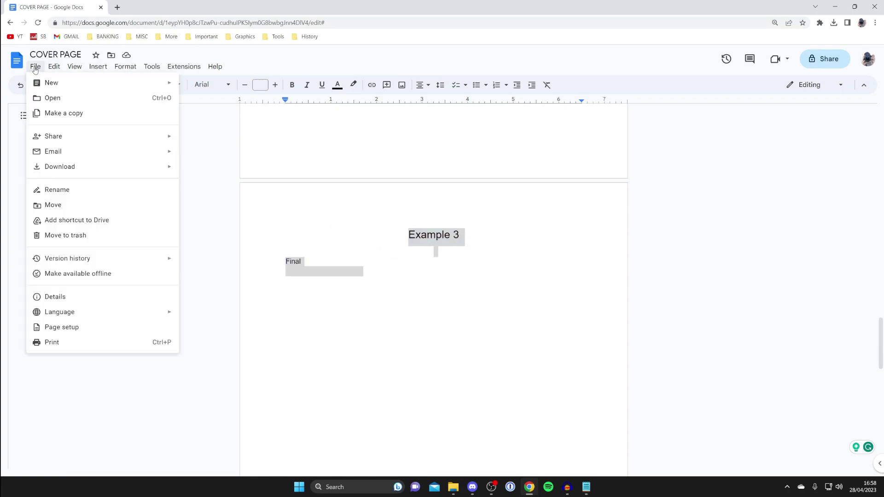
{"action": "mouse_move", "coordinate": [44, 83]}
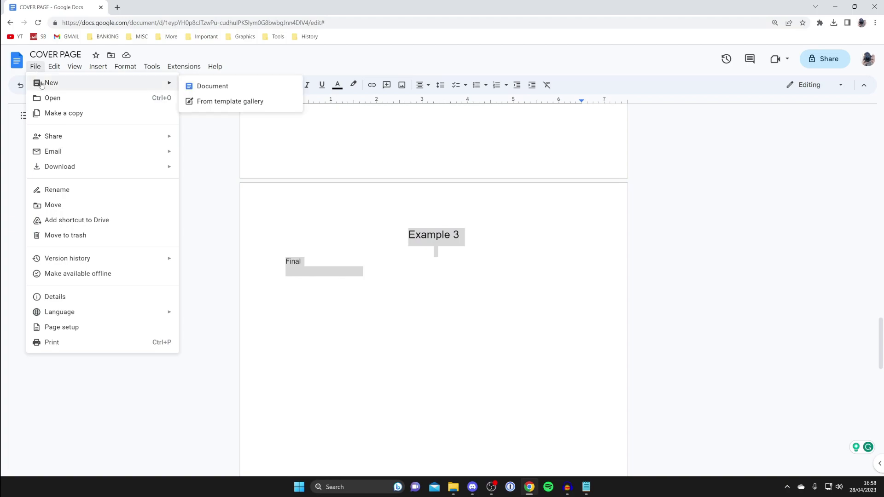
{"action": "left_click", "coordinate": [205, 93]}
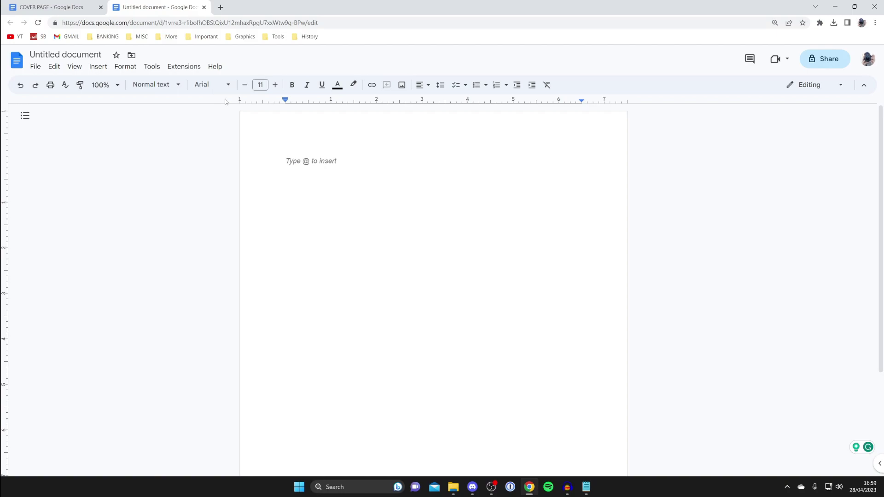
{"action": "right_click", "coordinate": [293, 162]}
{"action": "left_click", "coordinate": [339, 203]}
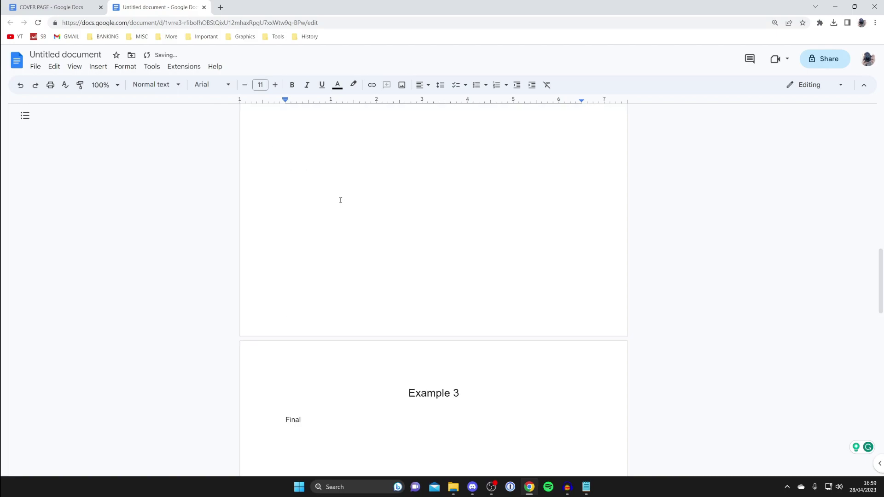
{"action": "scroll", "coordinate": [336, 191], "scroll_direction": "up", "scroll_amount": 20}
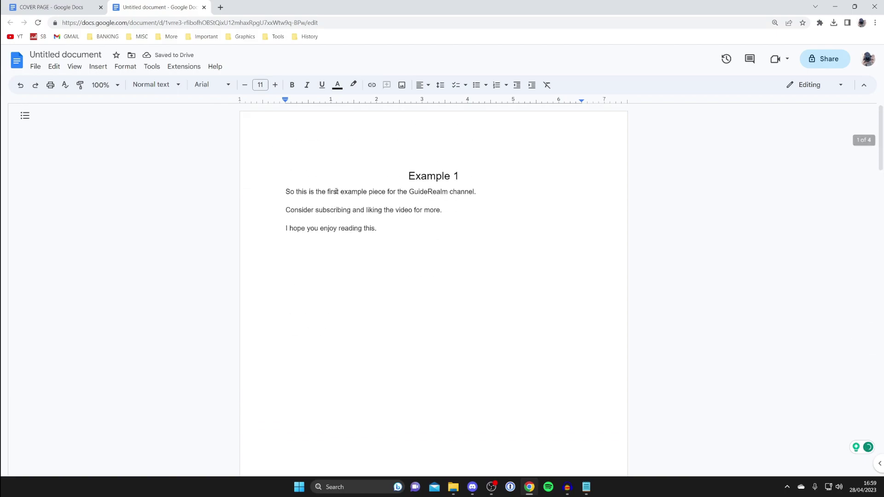
In the COVER PAGE document, delete the Example 1 through Final content.
{"action": "key", "text": "ctrl+Tab"}
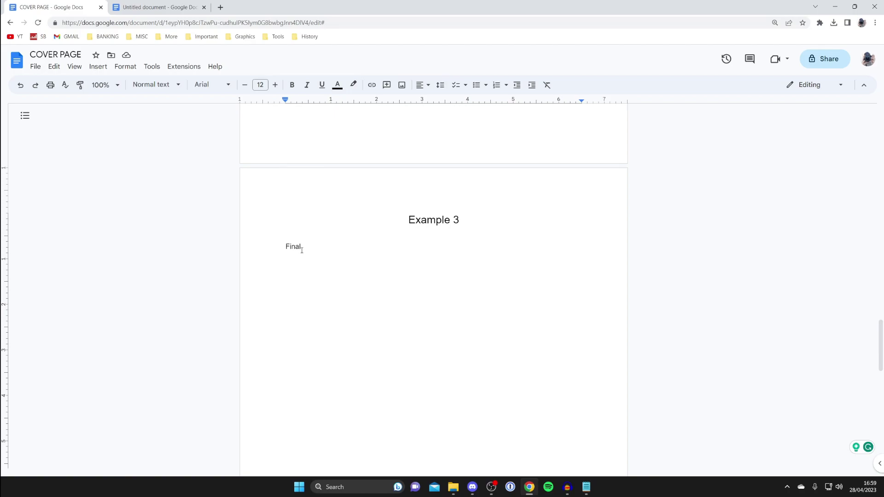
{"action": "left_click_drag", "start_coordinate": [301, 251], "coordinate": [304, 245]}
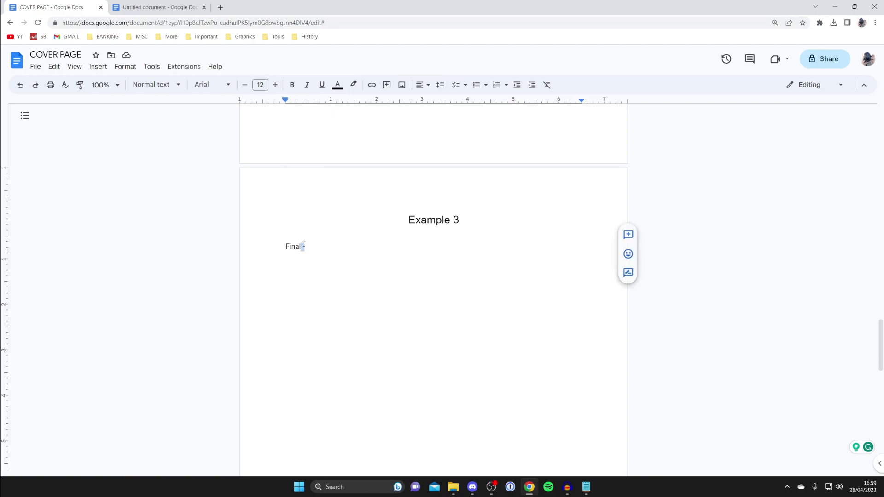
{"action": "left_click", "coordinate": [304, 245], "text": "ctrl"}
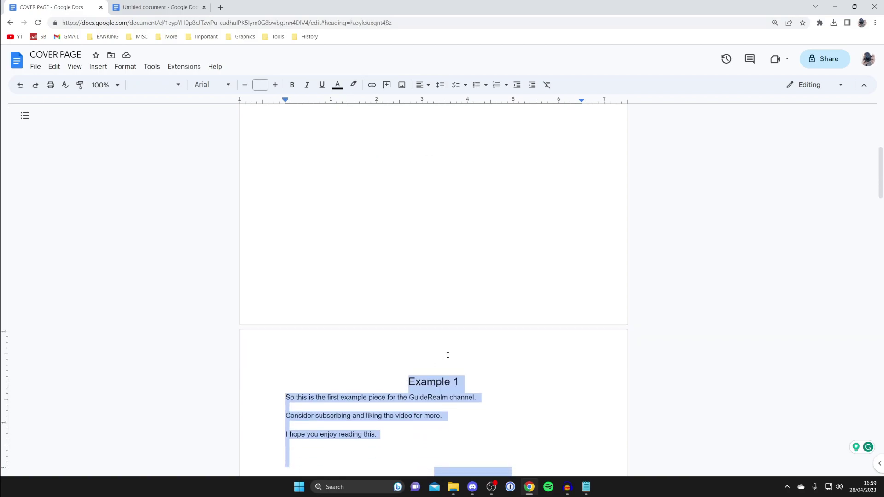
{"action": "scroll", "coordinate": [447, 355], "scroll_direction": "down", "scroll_amount": 3}
{"action": "key", "text": "BackSpace"}
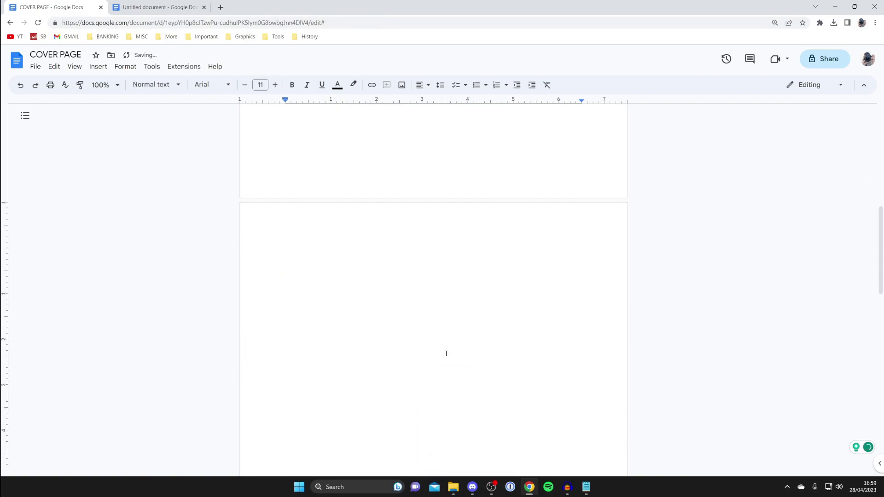
{"action": "key", "text": "BackSpace"}
Remove the leftover blank lines and page break after the cover, then return to the Untitled document.
{"action": "scroll", "coordinate": [446, 353], "scroll_direction": "up", "scroll_amount": 3}
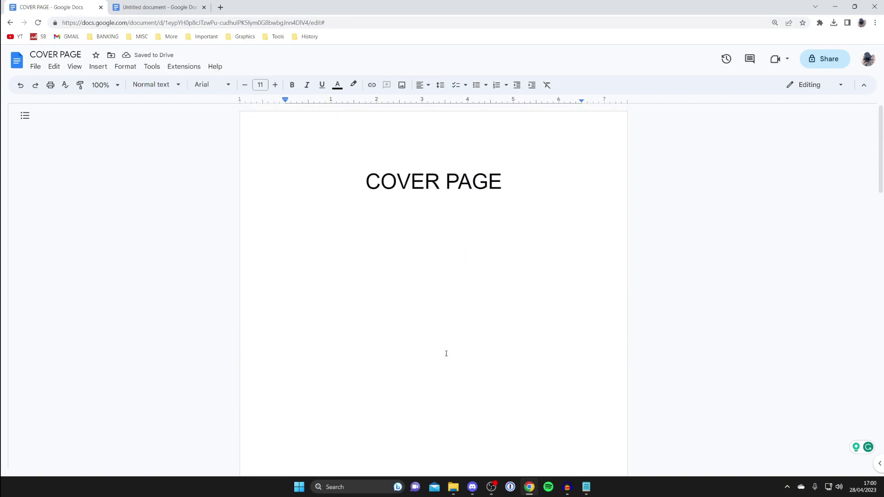
{"action": "key", "text": "BackSpace"}
{"action": "scroll", "coordinate": [485, 270], "scroll_direction": "down", "scroll_amount": 6}
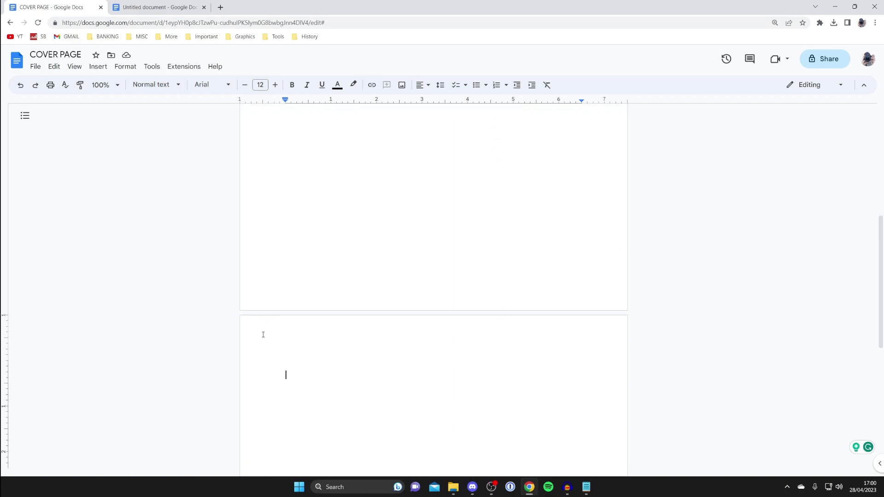
{"action": "key", "text": "BackSpace"}
{"action": "key", "text": "BackSpace"}
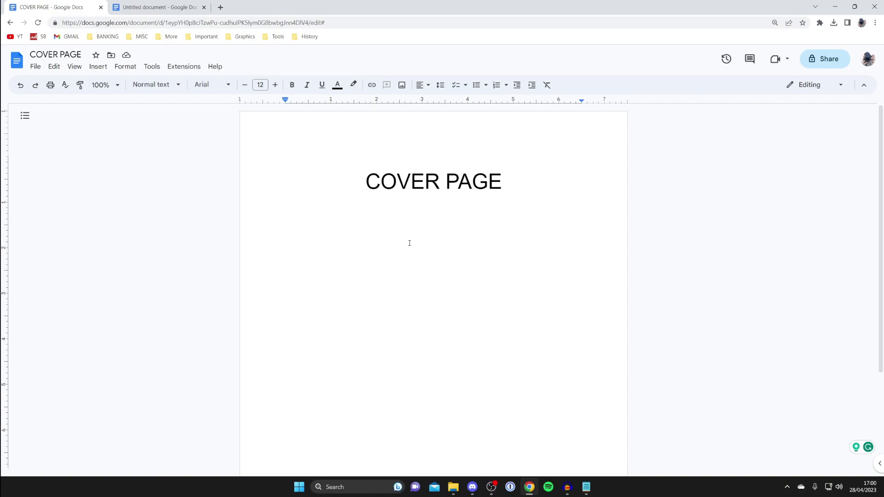
{"action": "left_click", "coordinate": [157, 11]}
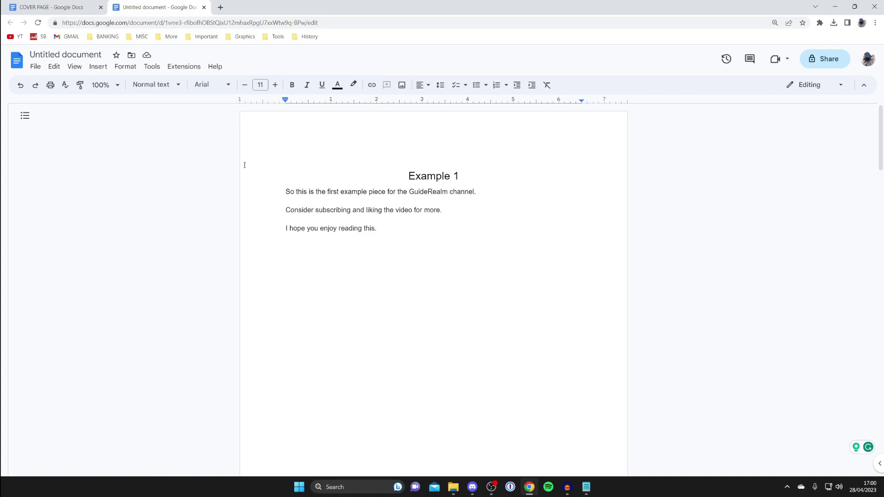
Add bottom-right footer page numbers to the Untitled document and check them across pages.
{"action": "left_click", "coordinate": [103, 69]}
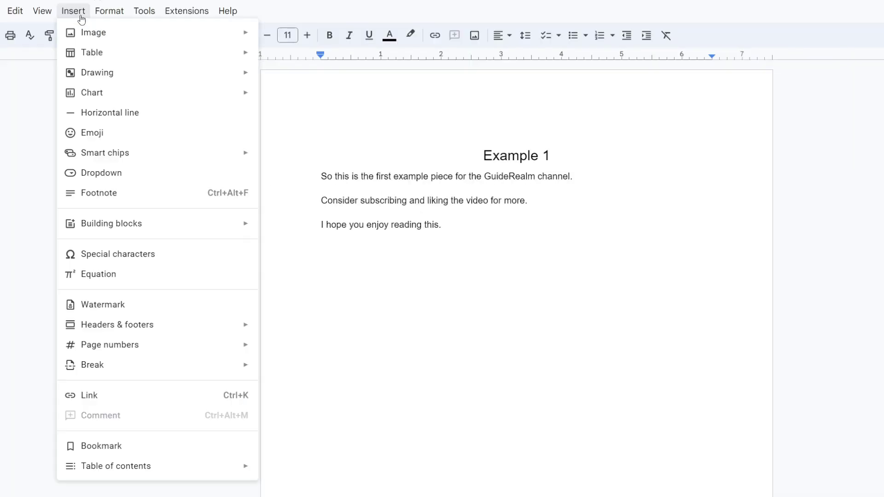
{"action": "mouse_move", "coordinate": [141, 351]}
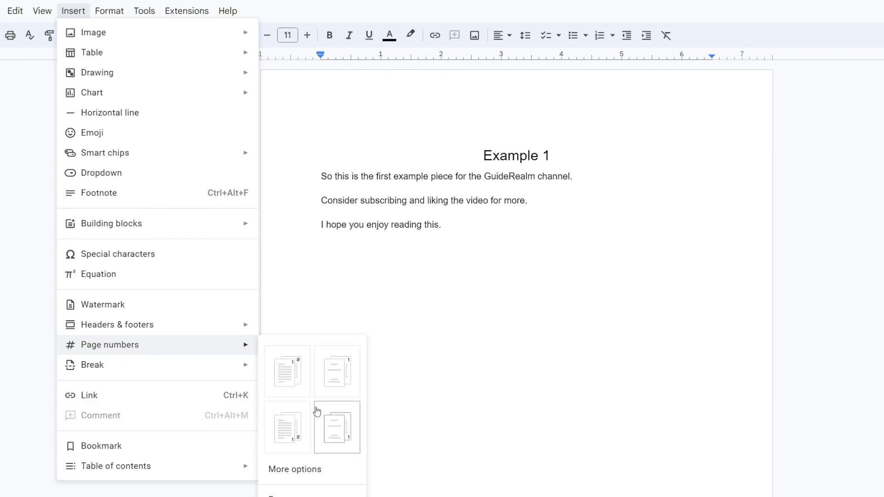
{"action": "left_click", "coordinate": [289, 424]}
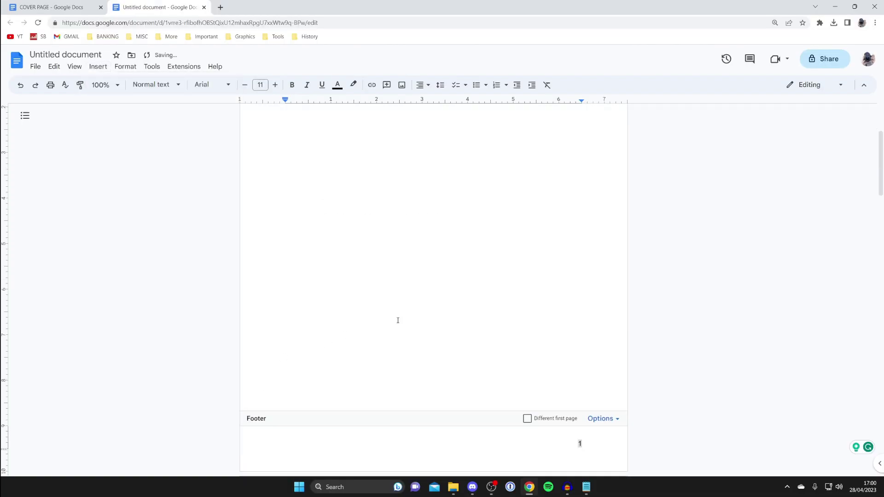
{"action": "scroll", "coordinate": [406, 309], "scroll_direction": "up", "scroll_amount": 8}
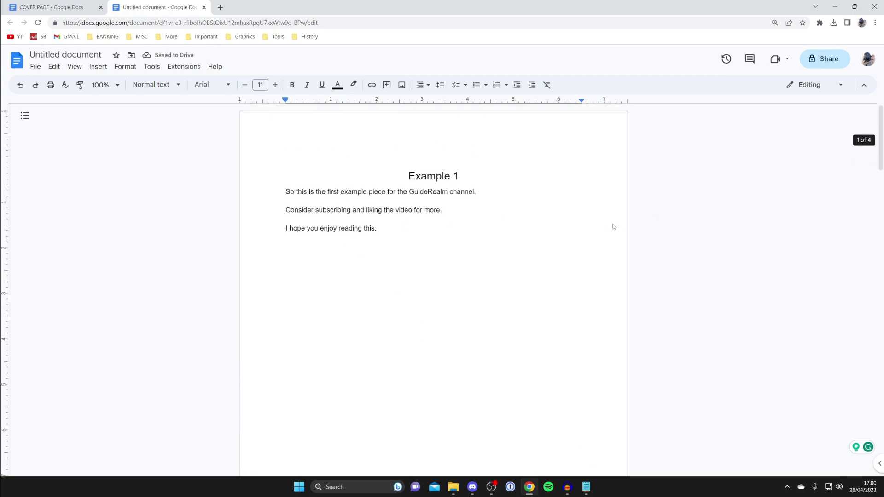
{"action": "scroll", "coordinate": [614, 227], "scroll_direction": "down", "scroll_amount": 18}
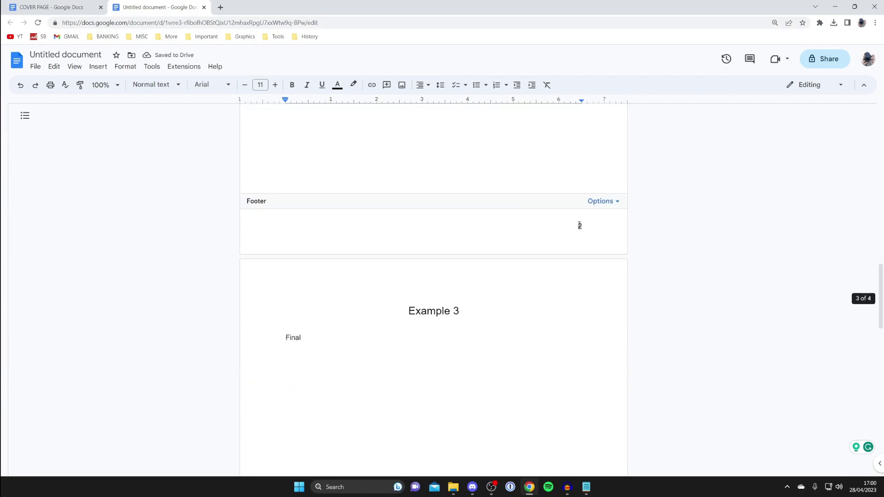
{"action": "scroll", "coordinate": [585, 276], "scroll_direction": "down", "scroll_amount": 16}
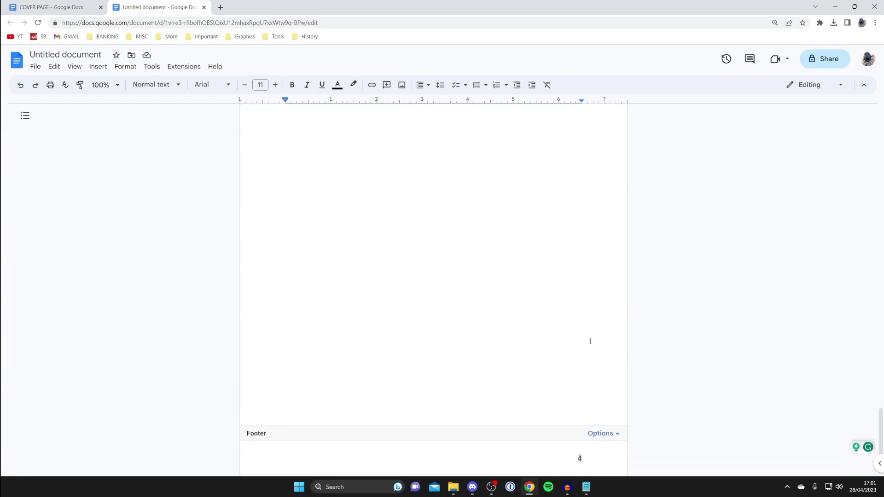
{"action": "scroll", "coordinate": [591, 341], "scroll_direction": "up", "scroll_amount": 20}
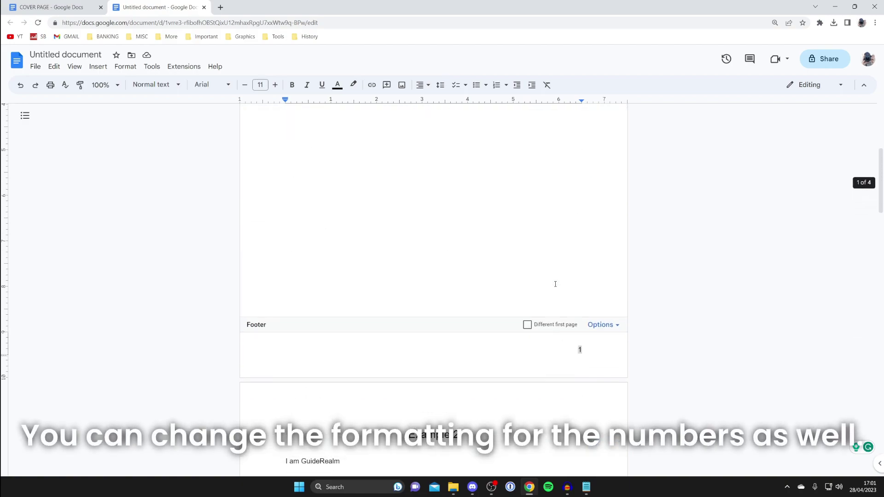
{"action": "scroll", "coordinate": [555, 284], "scroll_direction": "up", "scroll_amount": 5}
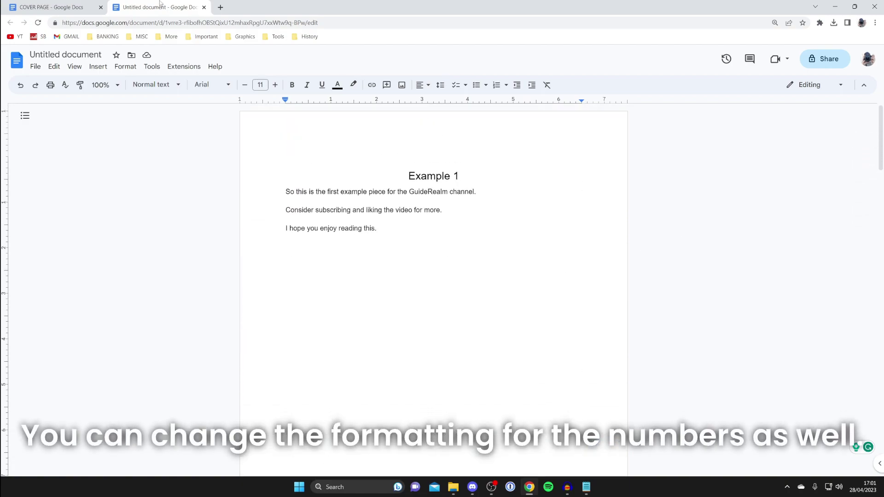
{"action": "left_click", "coordinate": [51, 7]}
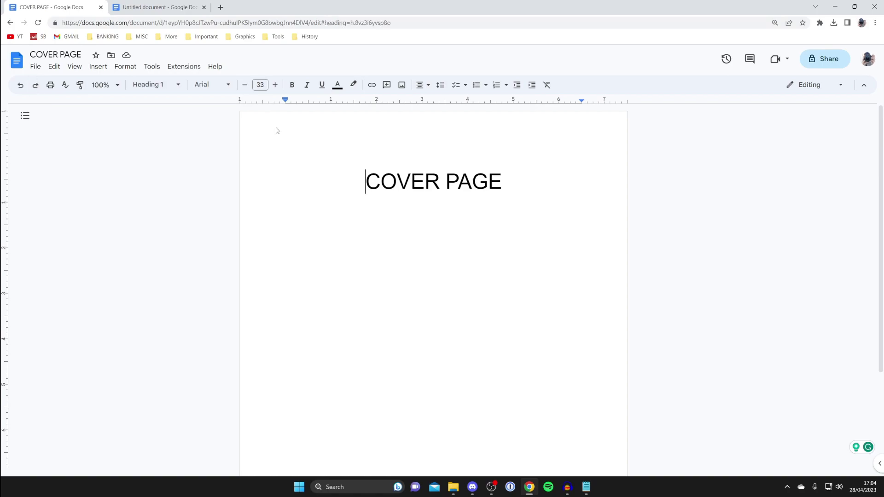
Download the COVER PAGE document as a PDF.
{"action": "left_click", "coordinate": [39, 68]}
{"action": "mouse_move", "coordinate": [121, 261]}
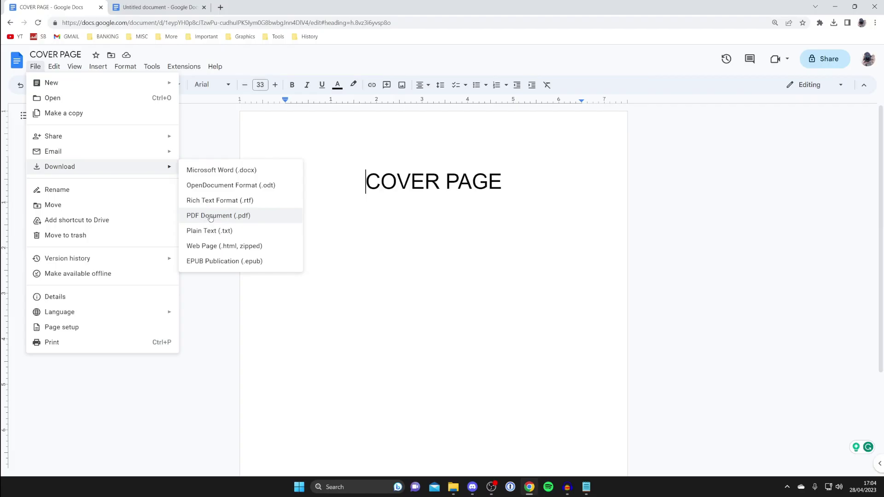
{"action": "left_click", "coordinate": [211, 216]}
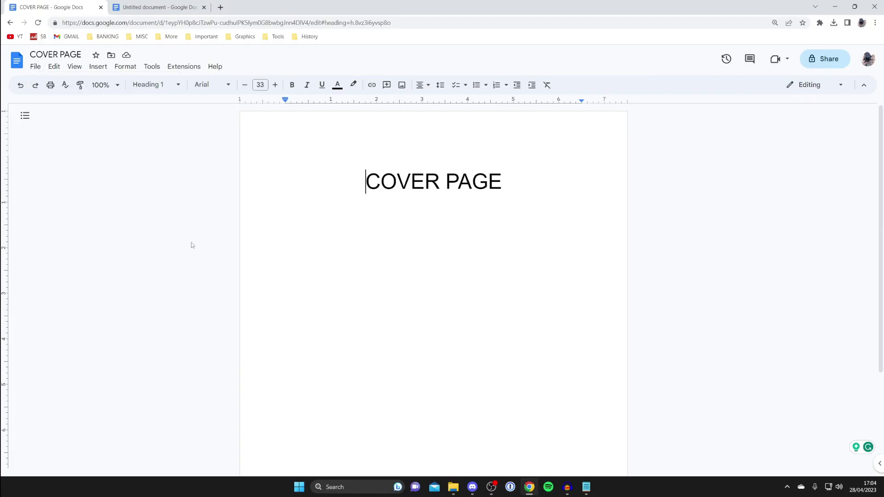
Download the numbered Untitled document as a PDF.
{"action": "left_click", "coordinate": [184, 6]}
{"action": "scroll", "coordinate": [425, 247], "scroll_direction": "down", "scroll_amount": 6}
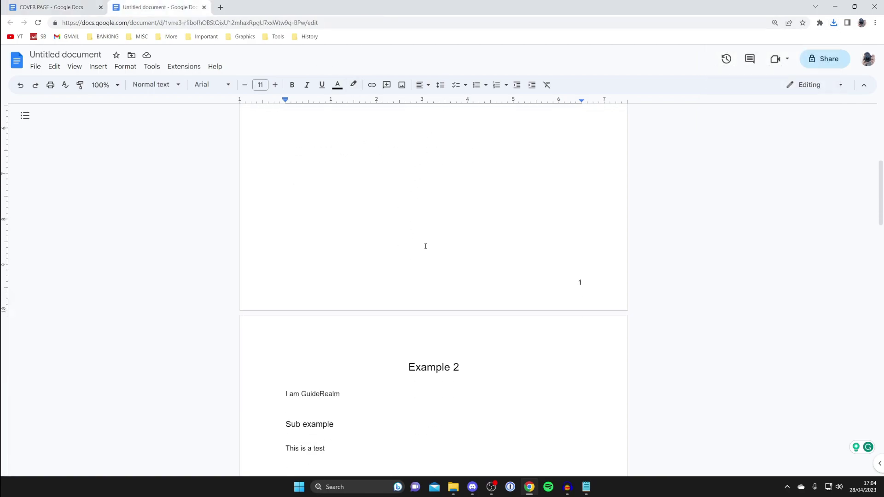
{"action": "scroll", "coordinate": [425, 248], "scroll_direction": "up", "scroll_amount": 6}
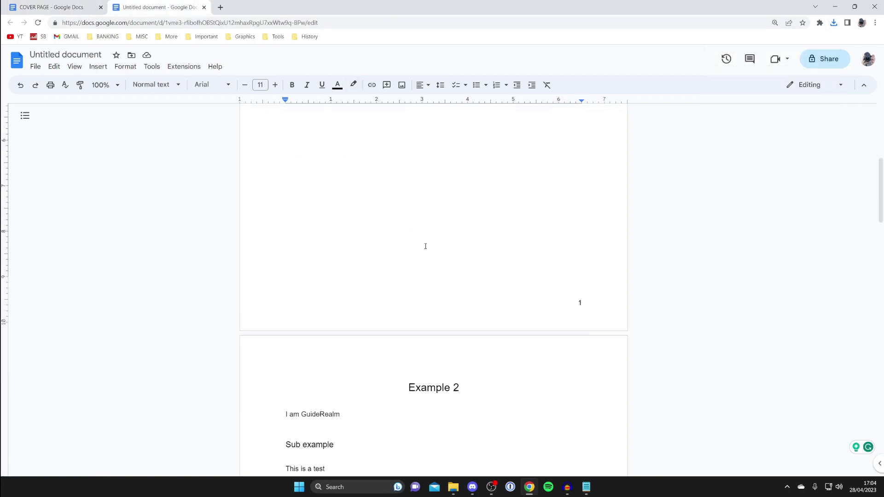
{"action": "left_click", "coordinate": [38, 68]}
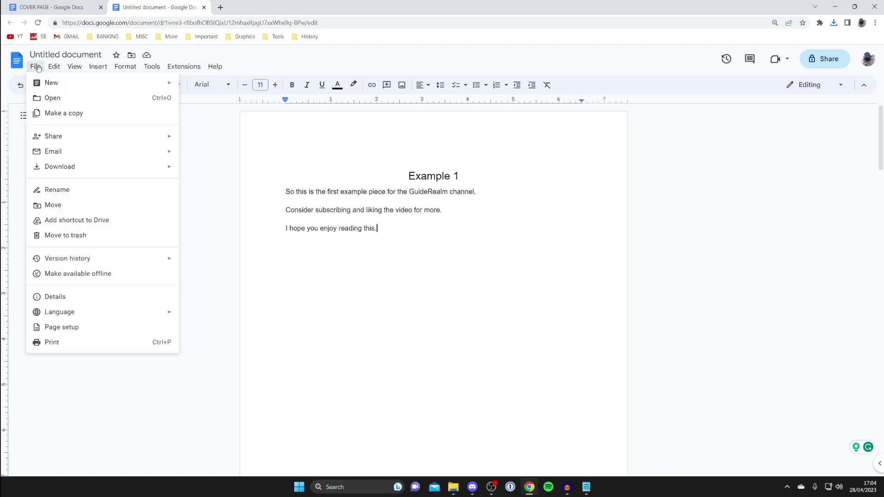
{"action": "mouse_move", "coordinate": [83, 176]}
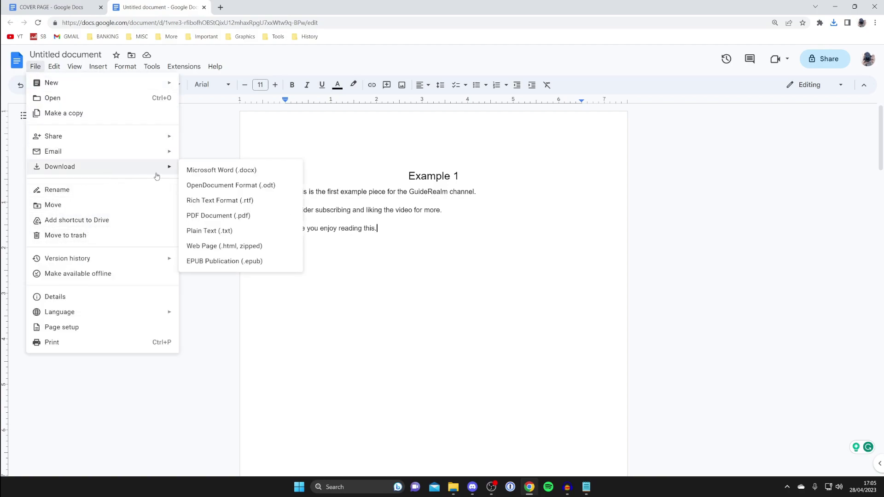
{"action": "left_click", "coordinate": [236, 216]}
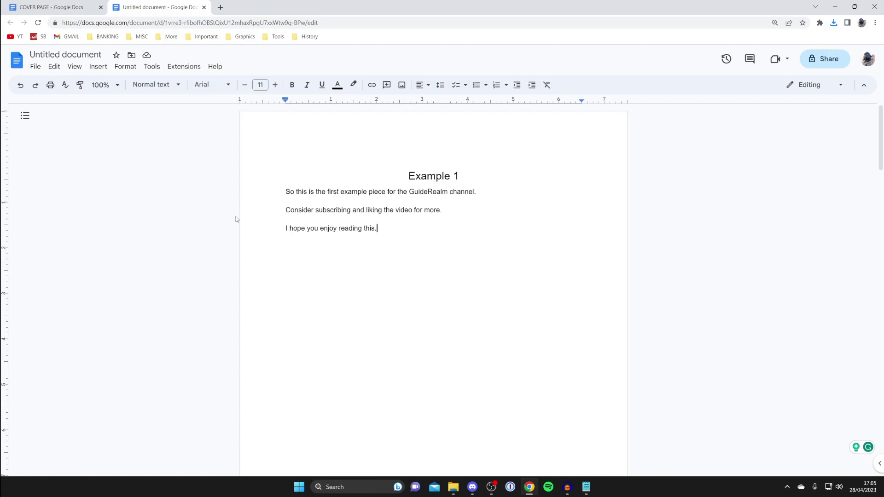
{"action": "key", "text": "ctrl+t"}
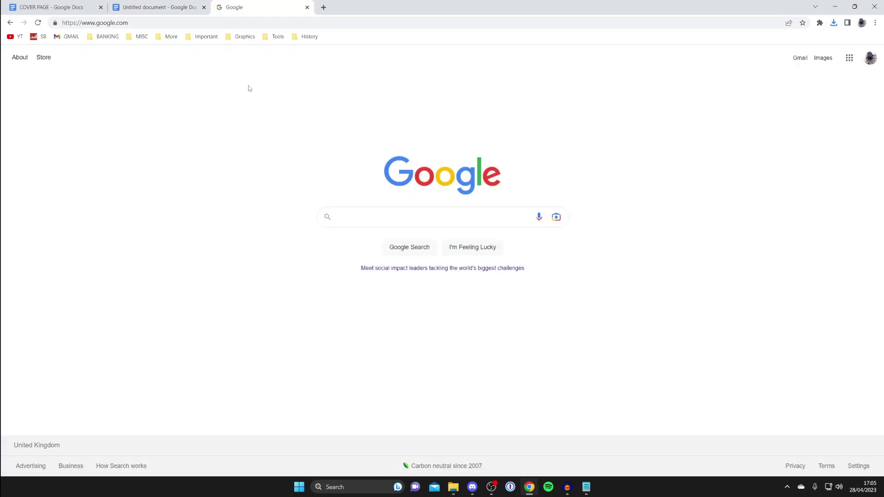
Search Google for 'merge pdf online' and open iLovePDF's Merge PDF page.
{"action": "type", "text": "merge pdf"}
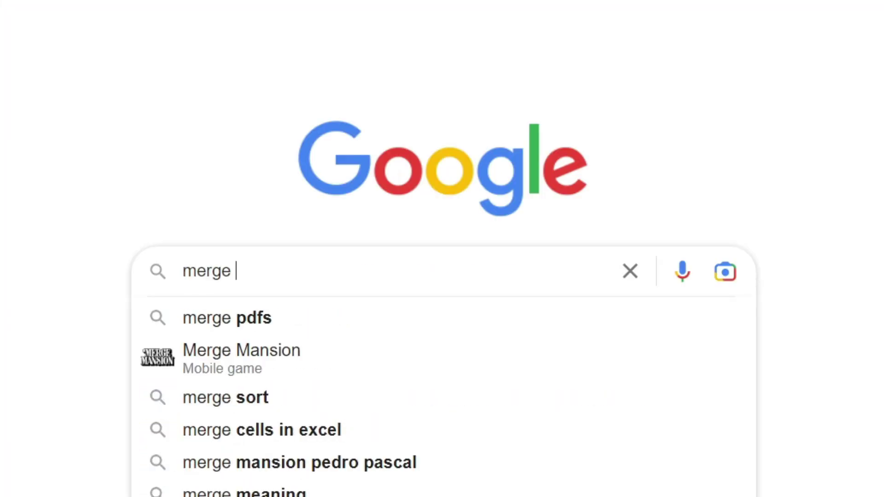
{"action": "key", "text": "Down"}
{"action": "key", "text": "Down"}
{"action": "key", "text": "Down"}
{"action": "key", "text": "Down"}
{"action": "key", "text": "Return"}
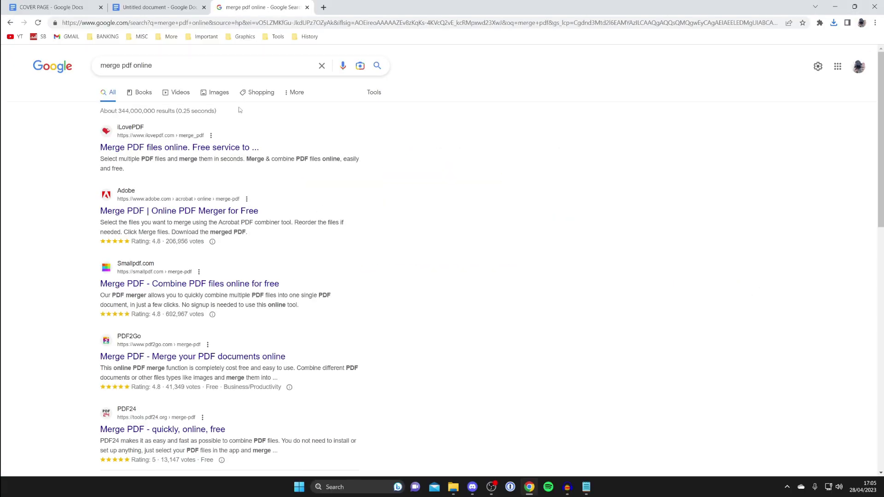
{"action": "left_click", "coordinate": [137, 149]}
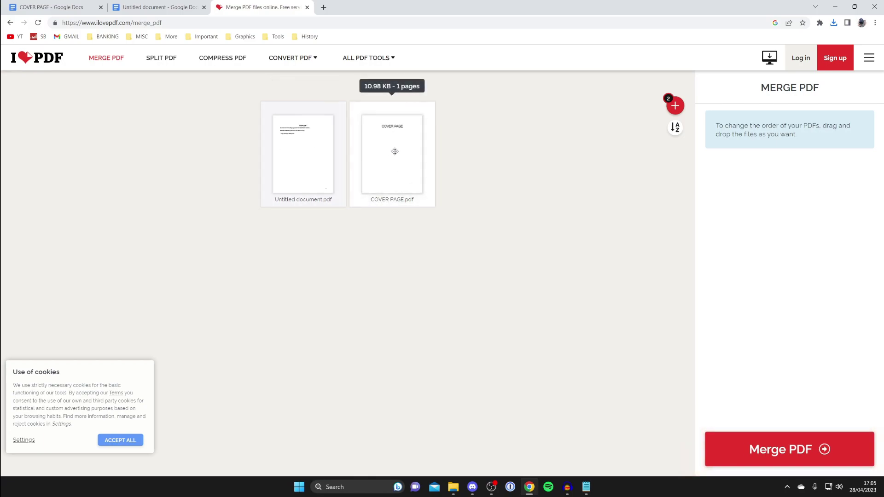
Merge COVER PAGE.pdf before Untitled document.pdf and open Untitled document_merged.pdf.
{"action": "left_click_drag", "start_coordinate": [395, 150], "coordinate": [299, 152]}
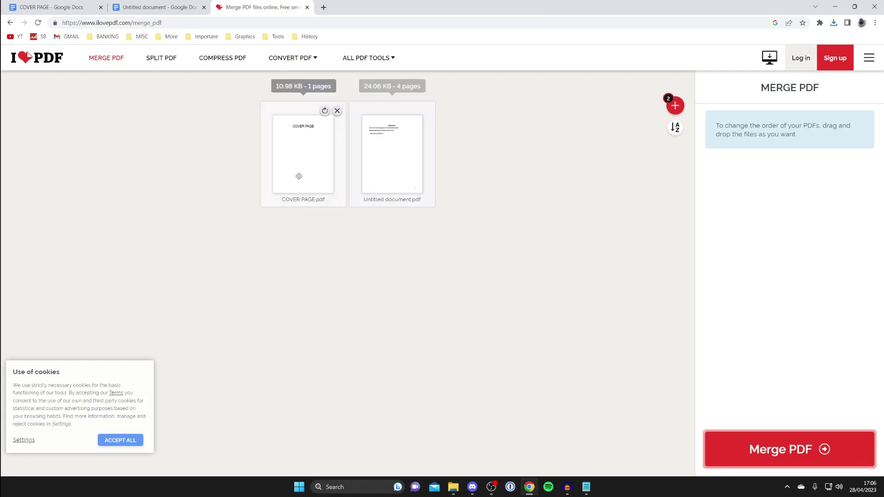
{"action": "left_click", "coordinate": [781, 445]}
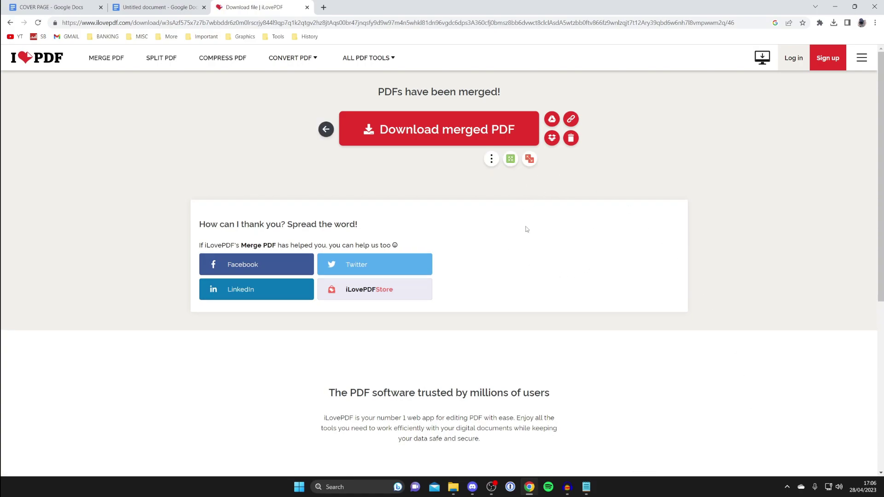
{"action": "left_click", "coordinate": [394, 131]}
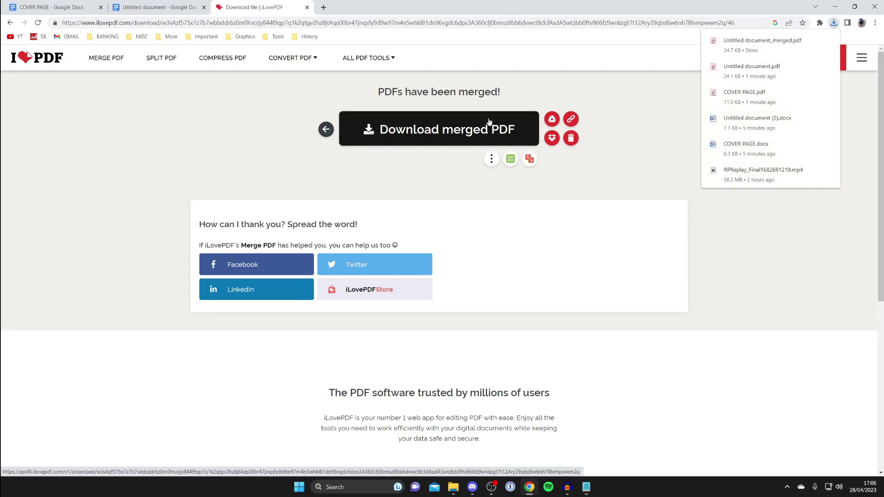
{"action": "left_click", "coordinate": [743, 46]}
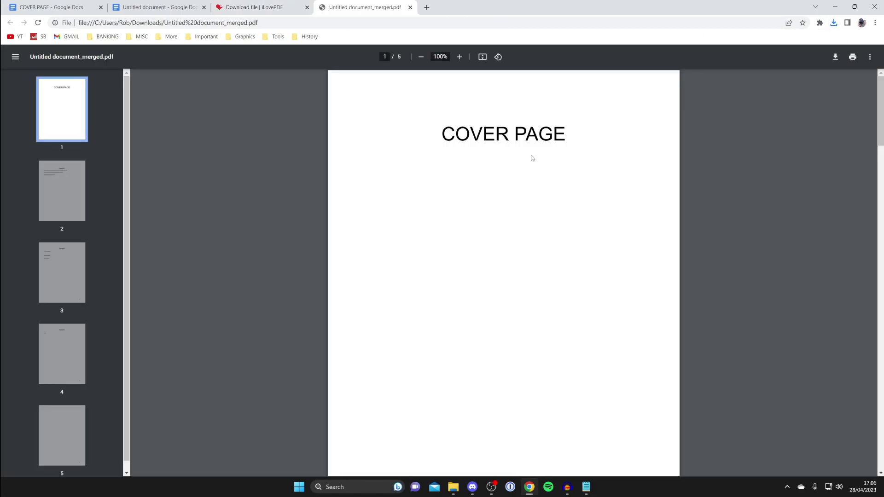
{"action": "scroll", "coordinate": [530, 159], "scroll_direction": "down", "scroll_amount": 12}
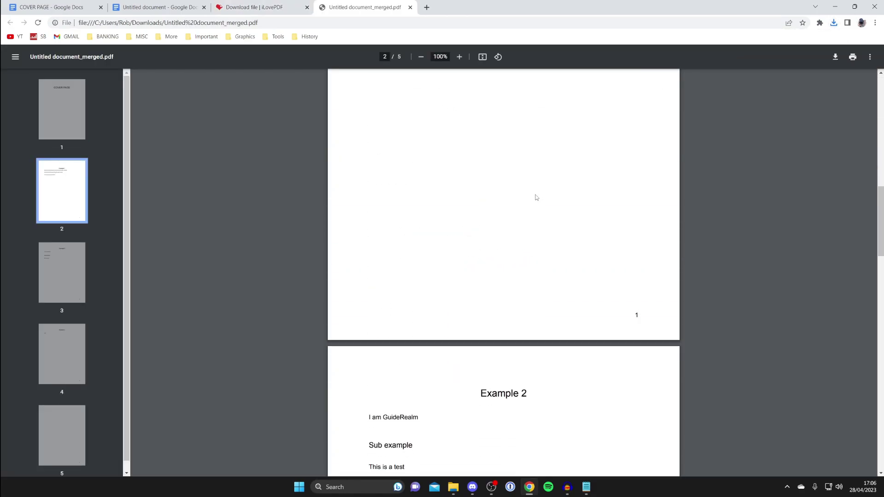
{"action": "scroll", "coordinate": [596, 289], "scroll_direction": "up", "scroll_amount": 16}
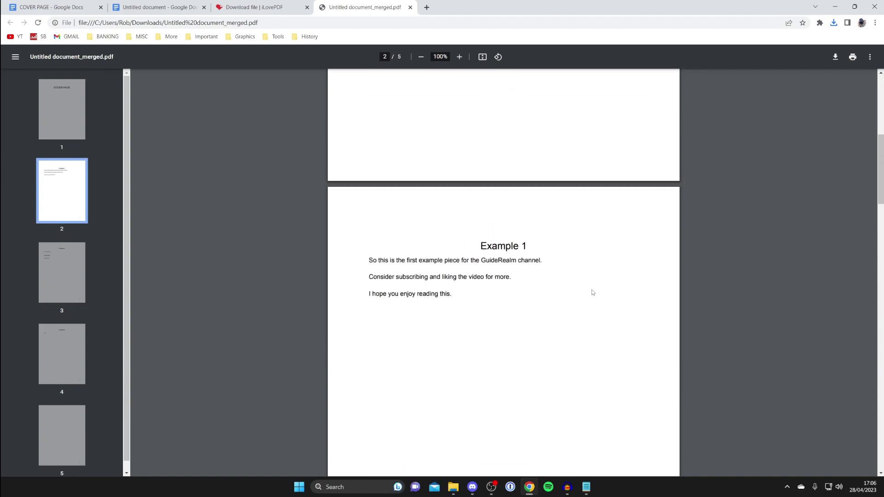
{"action": "scroll", "coordinate": [590, 292], "scroll_direction": "down", "scroll_amount": 18}
{"action": "scroll", "coordinate": [589, 296], "scroll_direction": "up", "scroll_amount": 3}
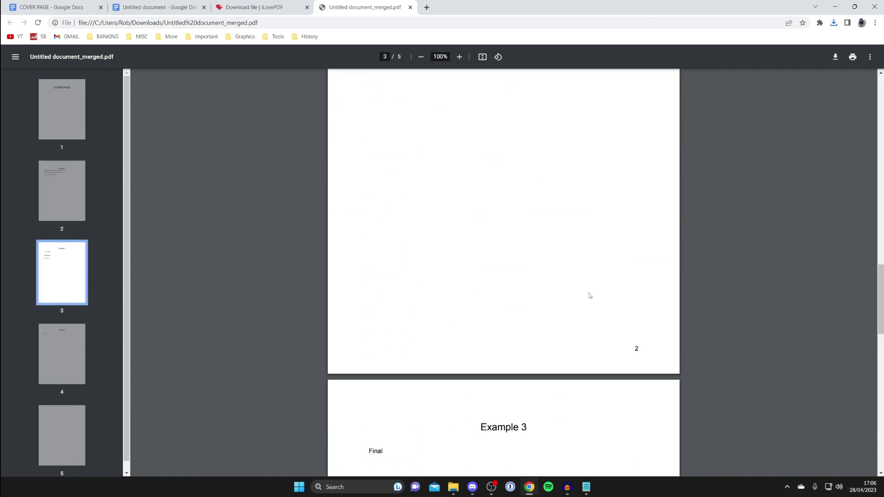
{"action": "scroll", "coordinate": [589, 296], "scroll_direction": "down", "scroll_amount": 6}
{"action": "scroll", "coordinate": [552, 289], "scroll_direction": "up", "scroll_amount": 3}
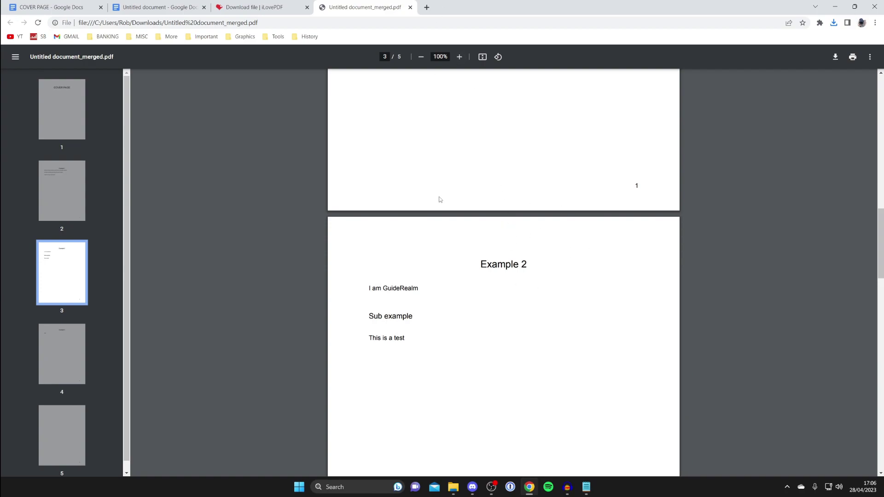
{"action": "scroll", "coordinate": [439, 199], "scroll_direction": "up", "scroll_amount": 8}
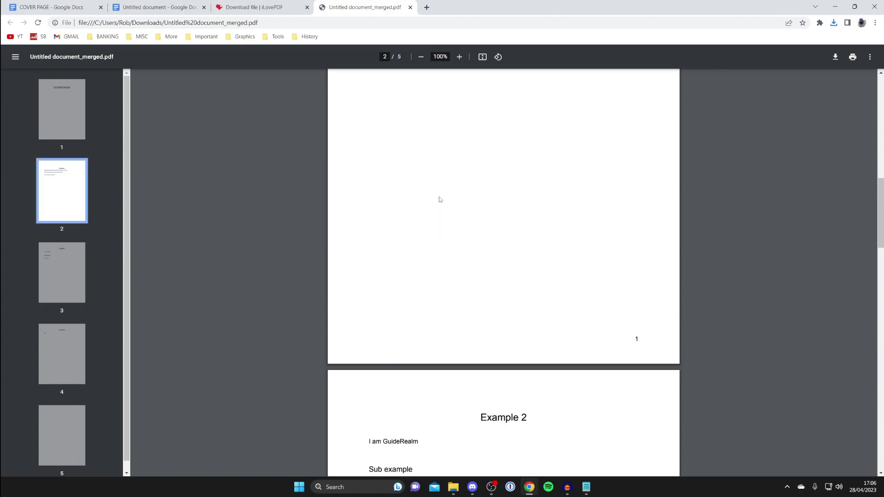
{"action": "scroll", "coordinate": [440, 200], "scroll_direction": "up", "scroll_amount": 8}
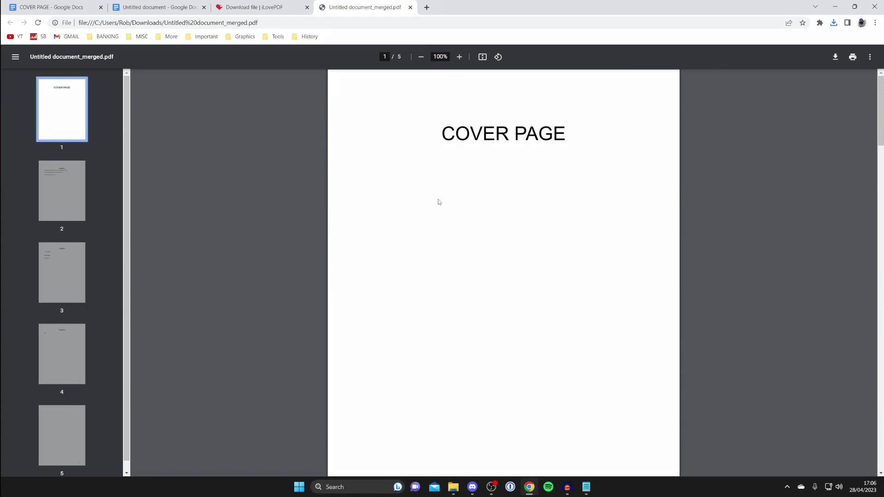